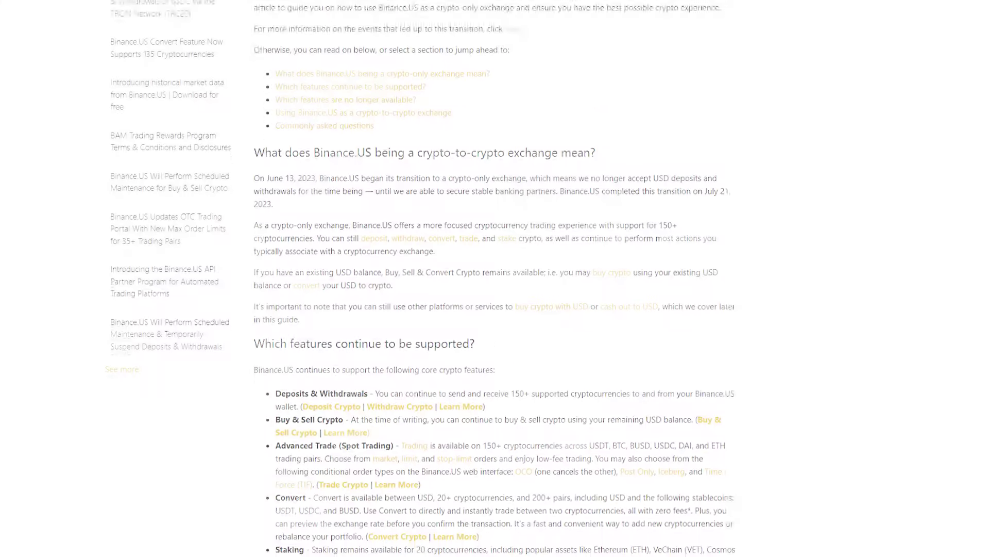
Step: Scroll through the Binance.US help article on the crypto-only transition and supported features
{"action": "scroll", "coordinate": [495, 278], "scroll_direction": "down", "scroll_amount": 5}
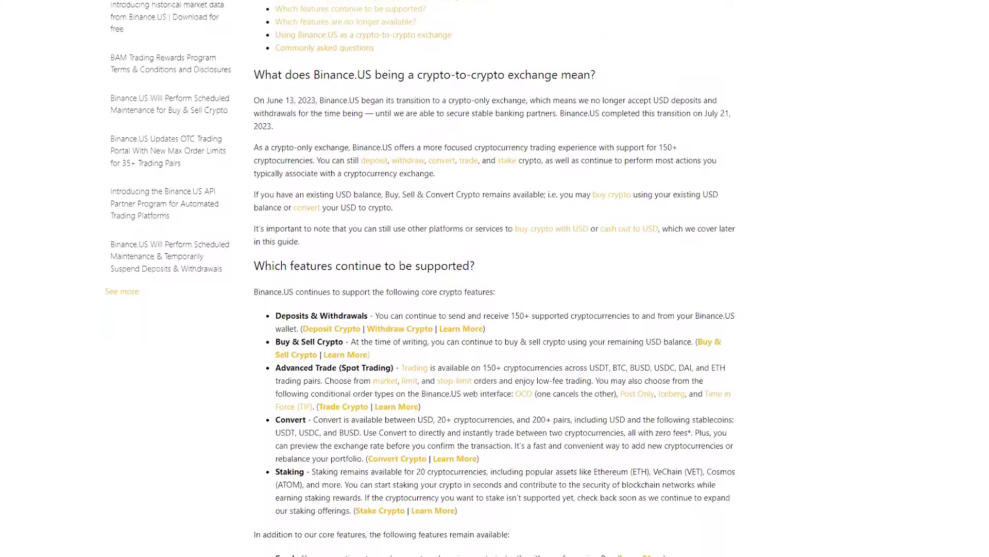
{"action": "scroll", "coordinate": [495, 278], "scroll_direction": "down", "scroll_amount": 2}
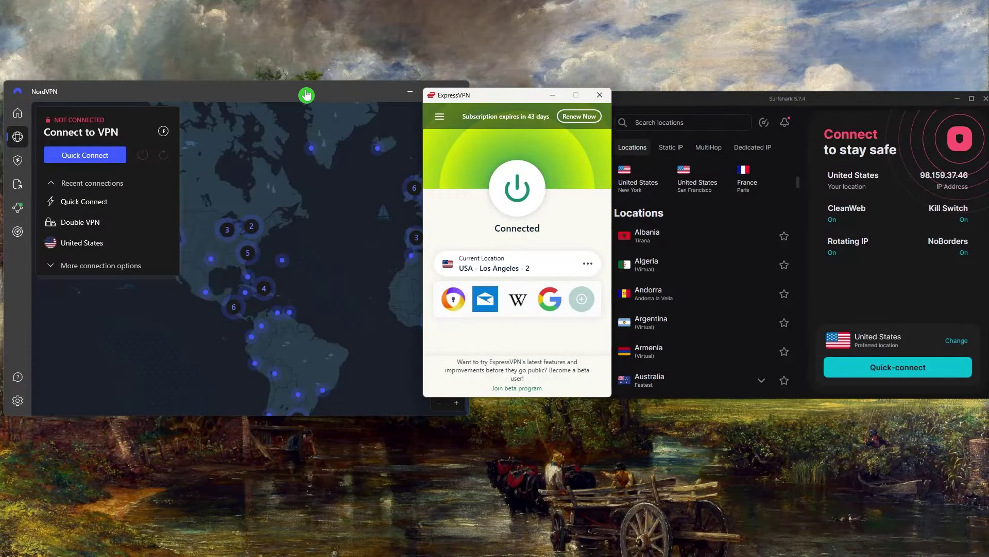
Step: Bring the NordVPN app window to the front
{"action": "left_click", "coordinate": [300, 95]}
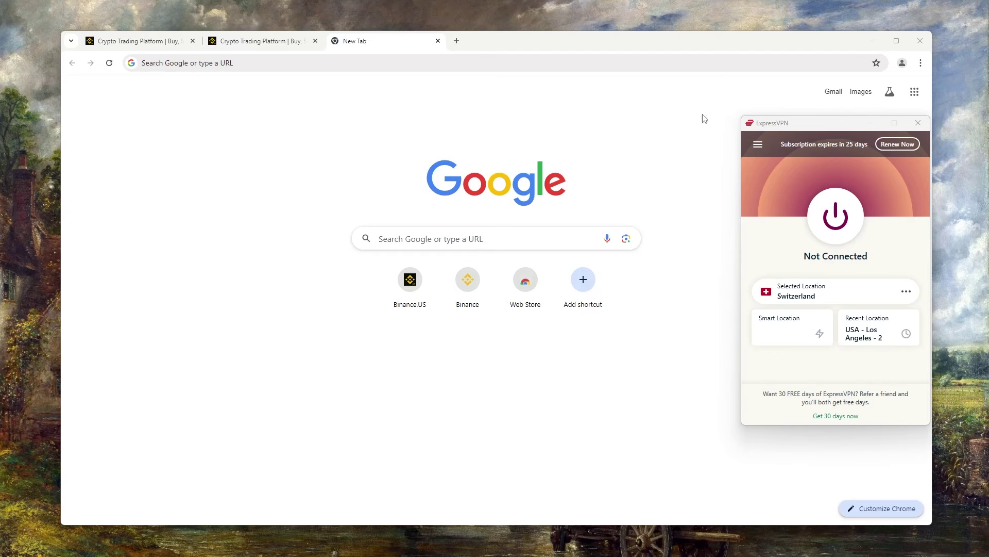
Step: Open Chrome's Delete browsing data options under Settings > Privacy and security
{"action": "left_click", "coordinate": [922, 64]}
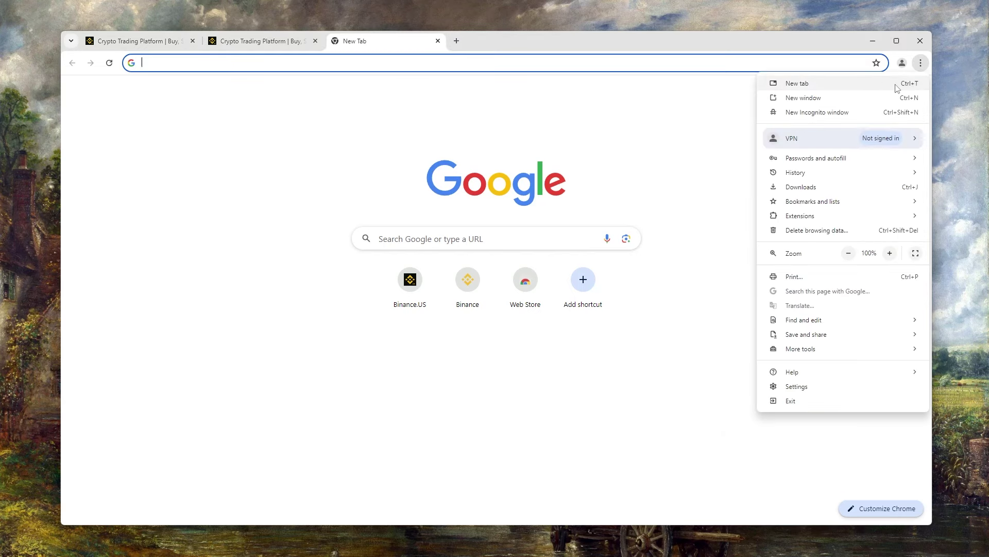
{"action": "left_click", "coordinate": [810, 388]}
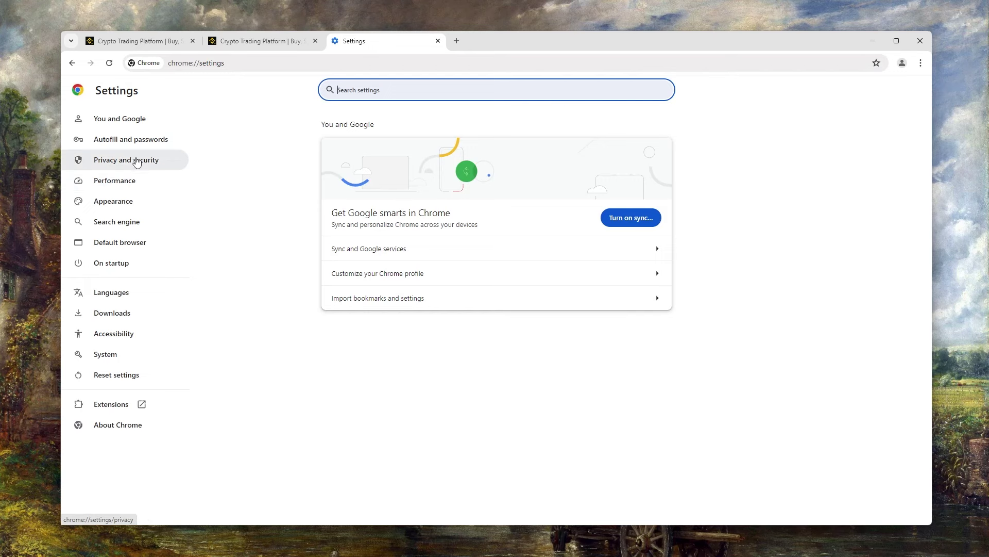
{"action": "left_click", "coordinate": [177, 168]}
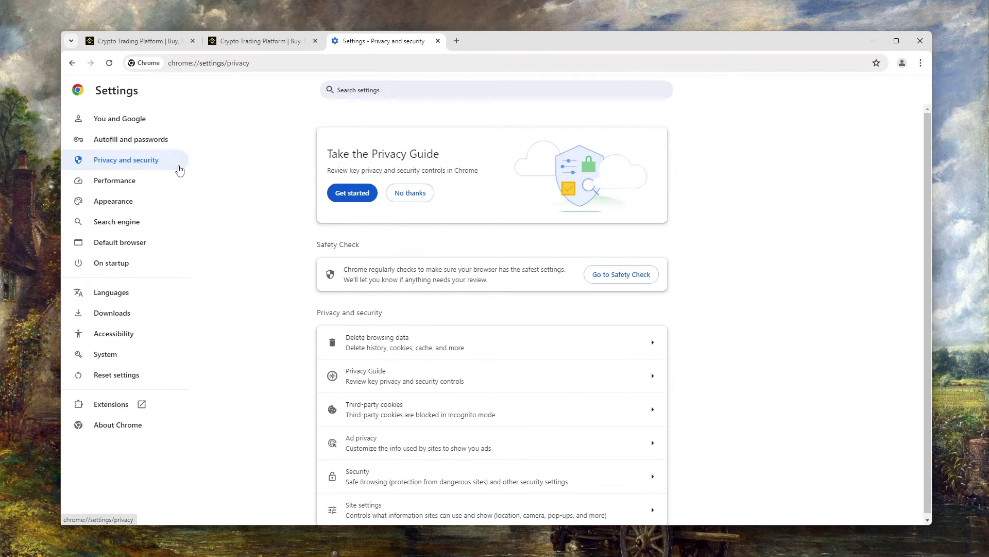
{"action": "left_click", "coordinate": [649, 350]}
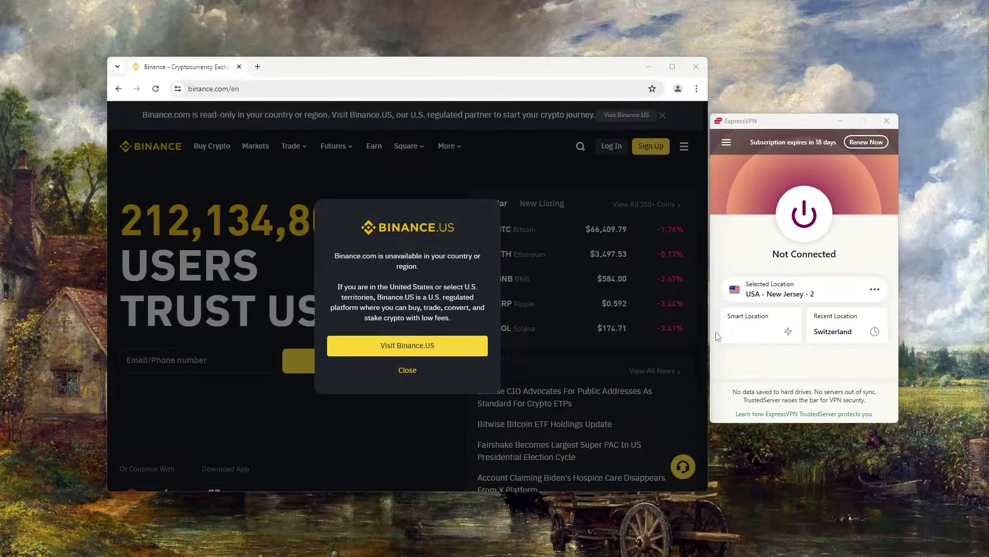
Step: Connect ExpressVPN to USA - New Jersey - 2, reload binance.com, and follow the Binance.US offer
{"action": "left_click", "coordinate": [801, 228]}
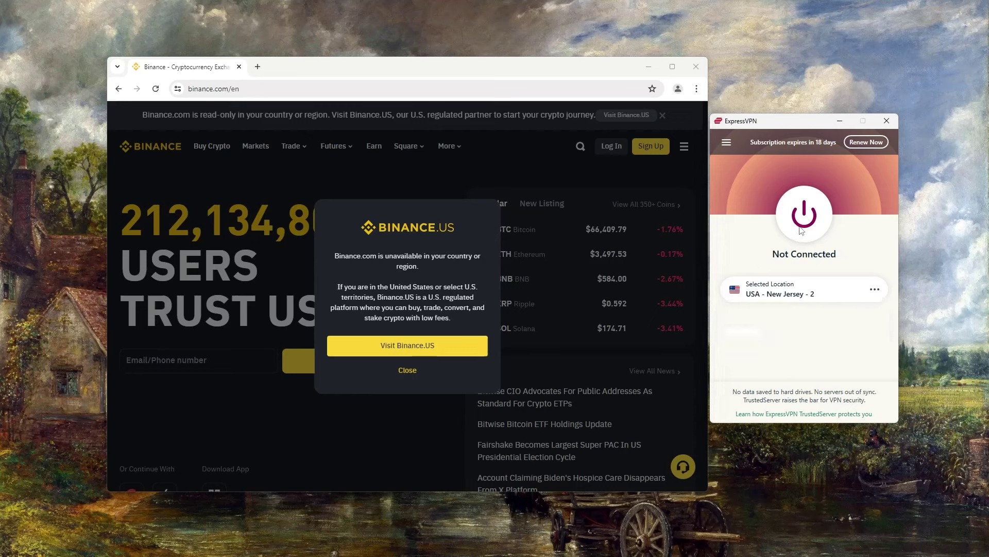
{"action": "left_click", "coordinate": [156, 90]}
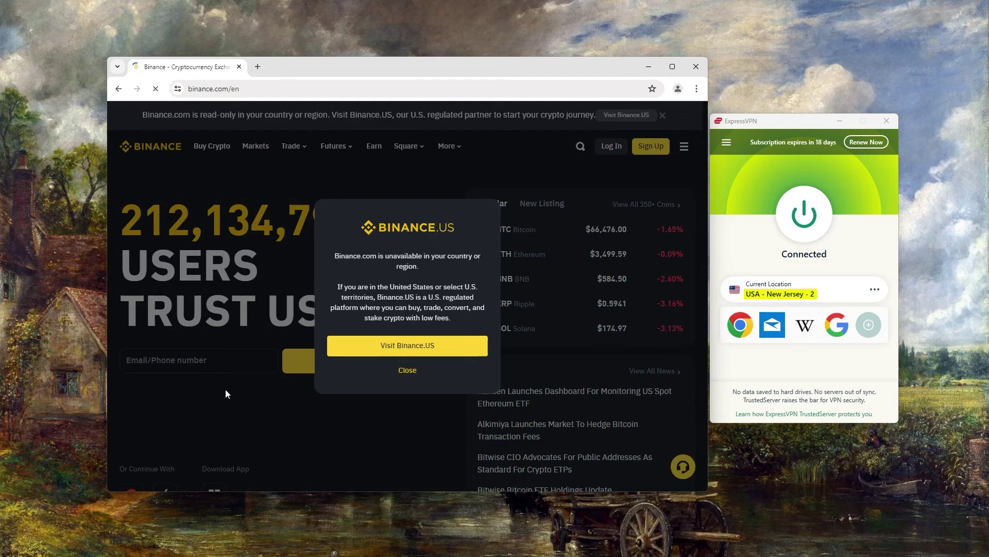
{"action": "left_click", "coordinate": [402, 346]}
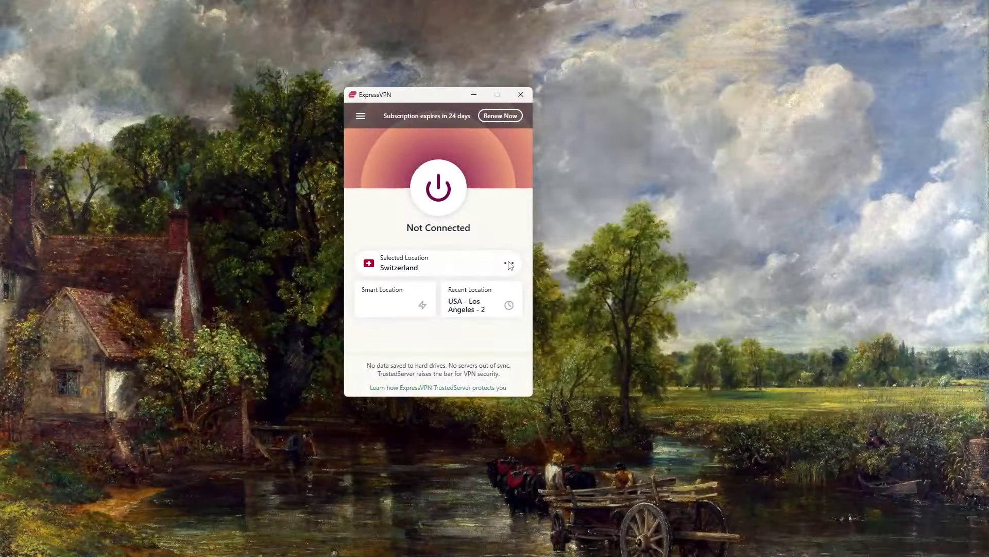
Step: Open ExpressVPN's location list, start a new Chrome incognito window, and disconnect the VPN
{"action": "left_click", "coordinate": [509, 264]}
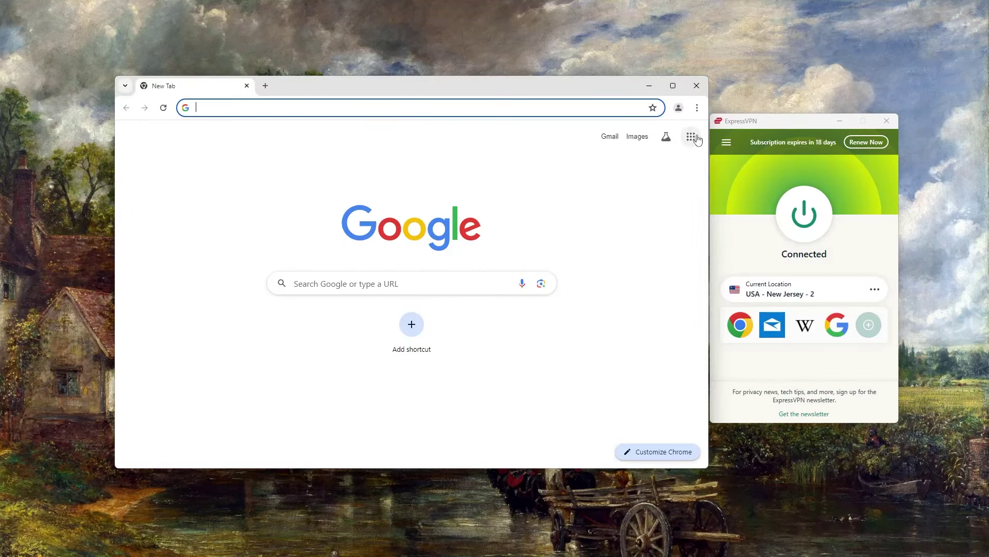
{"action": "left_click", "coordinate": [697, 108]}
{"action": "left_click", "coordinate": [593, 156]}
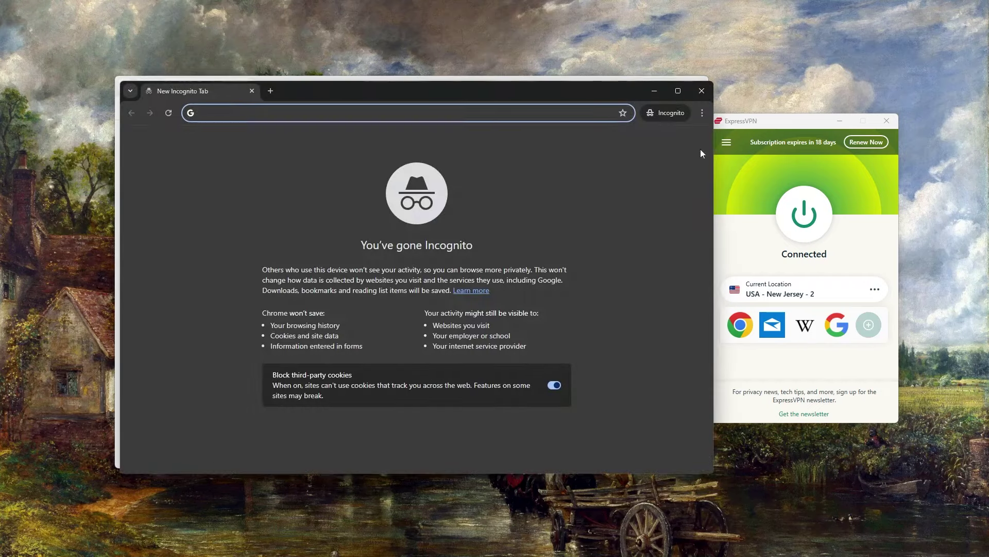
{"action": "left_click", "coordinate": [808, 233]}
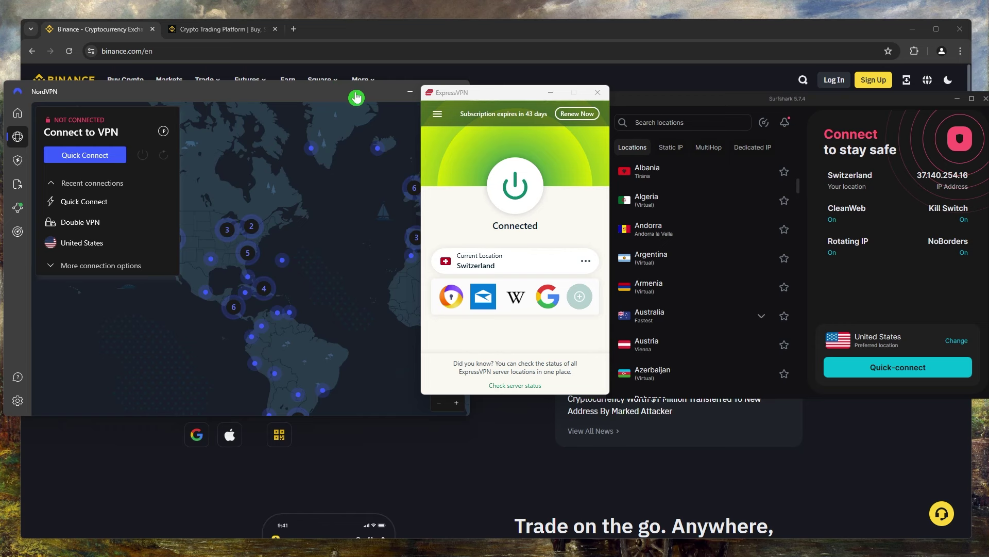
Step: Reload the Binance page in front to confirm binance.com opens without the region block
{"action": "left_click", "coordinate": [325, 78]}
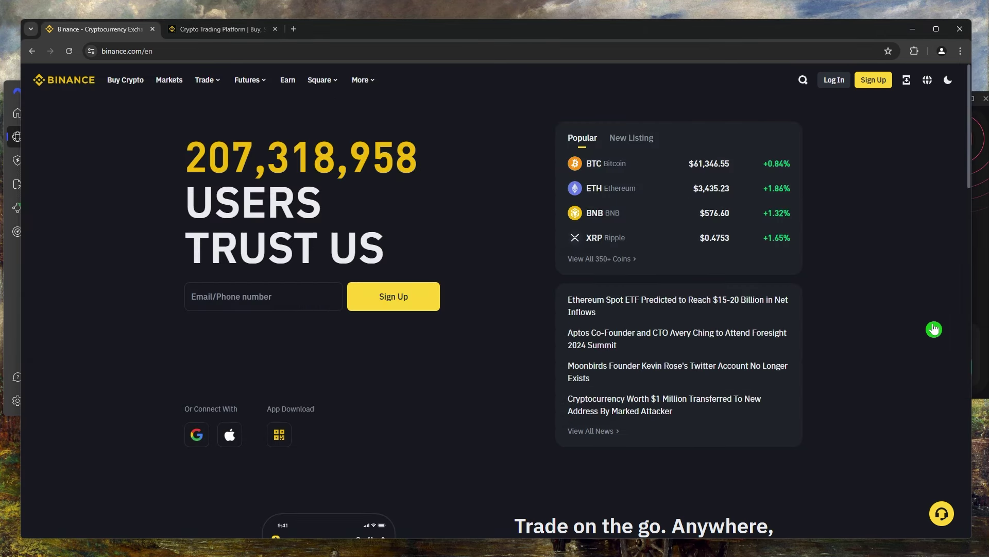
{"action": "left_click", "coordinate": [69, 51]}
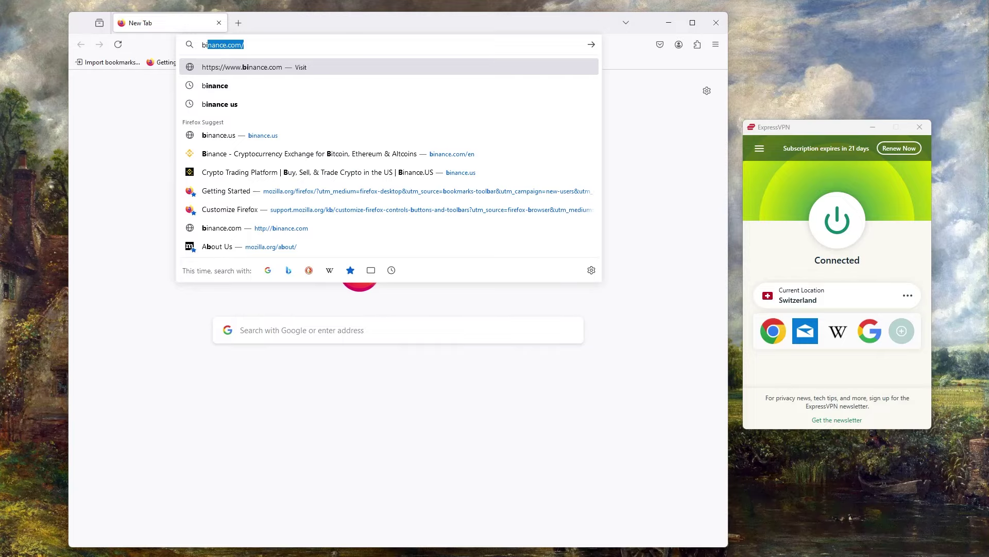
Step: Load binance.com from Firefox's address bar over the Switzerland connection
{"action": "type", "text": "inance"}
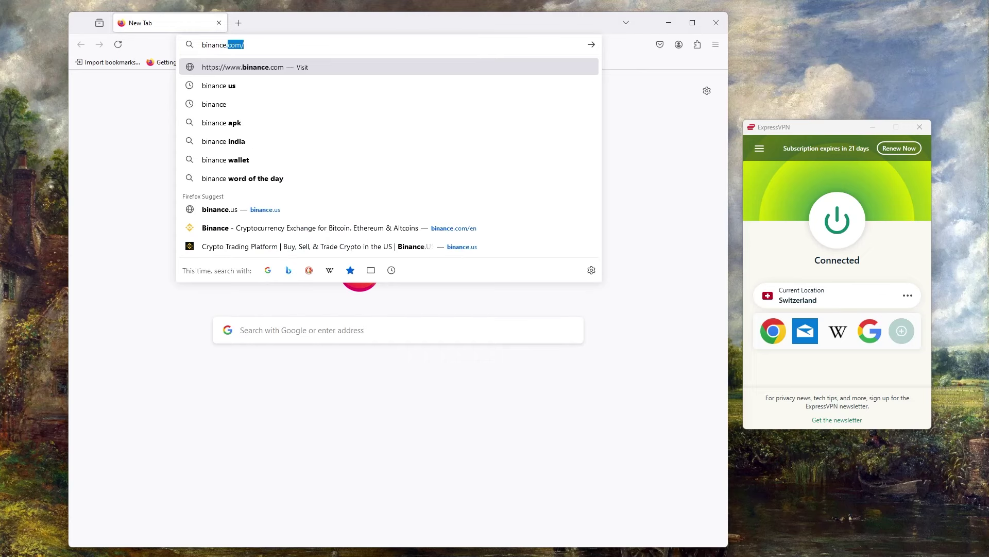
{"action": "type", "text": ".com"}
{"action": "key", "text": "Return"}
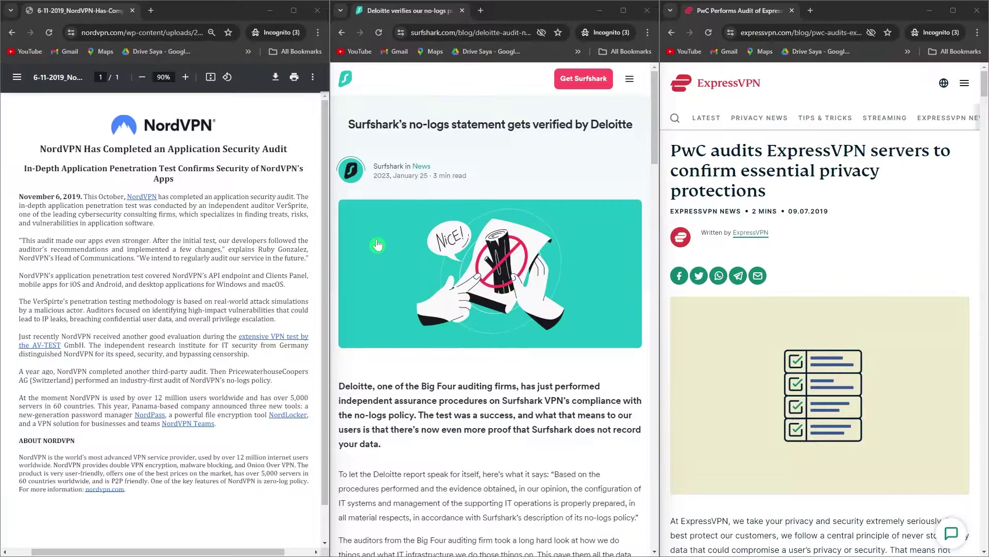
Step: Highlight auditor VerSprite in NordVPN's report and 'verified by Deloitte' in Surfshark's title
{"action": "left_click_drag", "start_coordinate": [210, 206], "coordinate": [310, 206]}
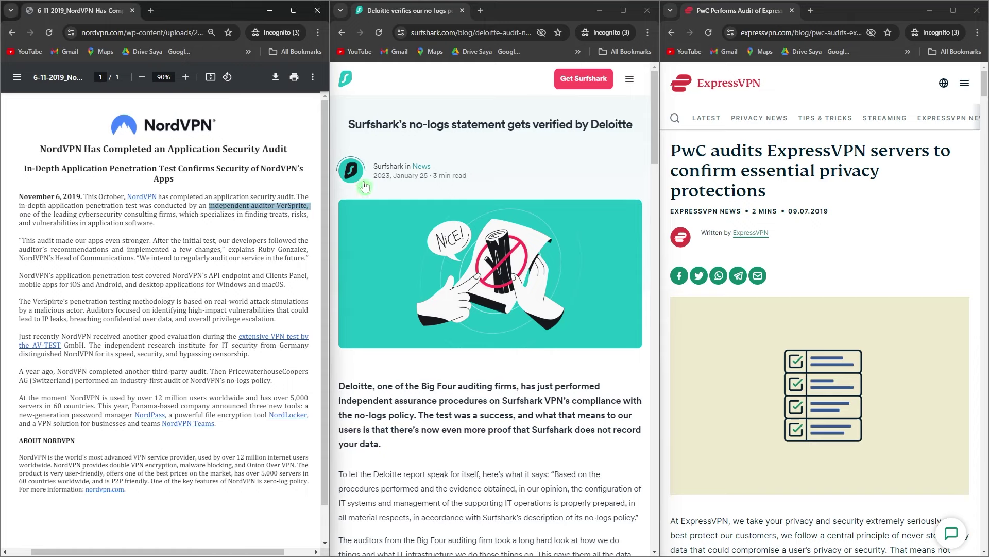
{"action": "left_click_drag", "start_coordinate": [534, 124], "coordinate": [769, 150]}
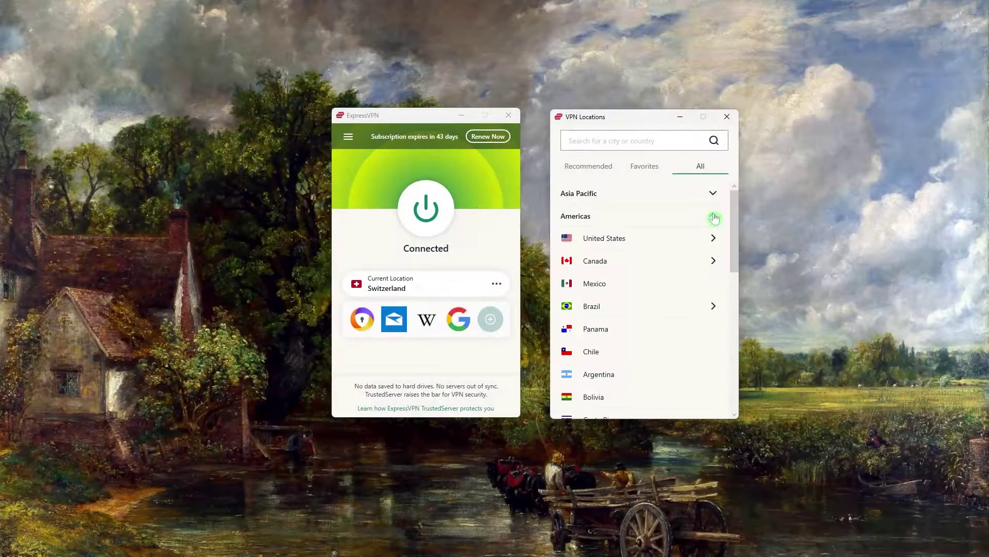
{"action": "scroll", "coordinate": [701, 309], "scroll_direction": "down", "scroll_amount": 1}
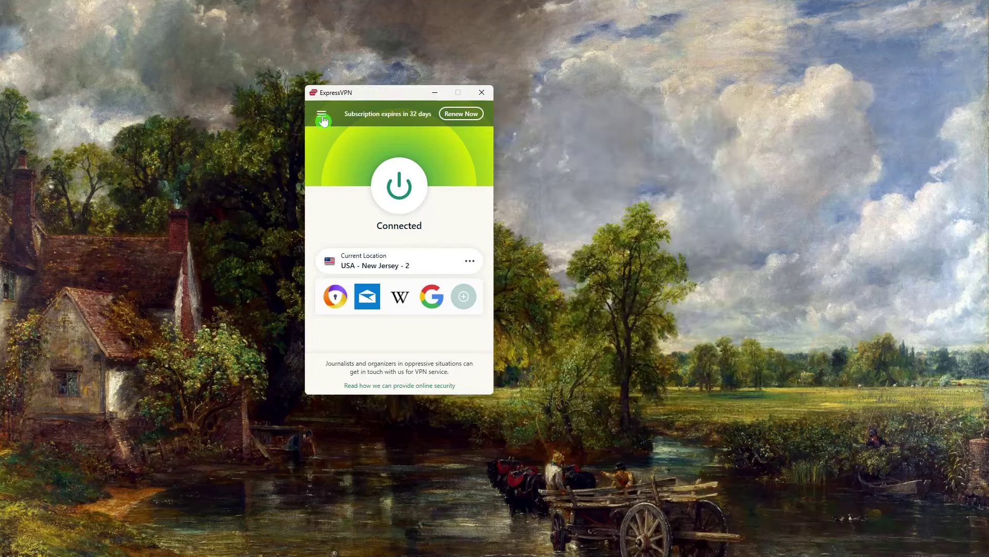
Step: Turn on per-app connection management in ExpressVPN Options and open split tunneling settings
{"action": "left_click", "coordinate": [322, 114]}
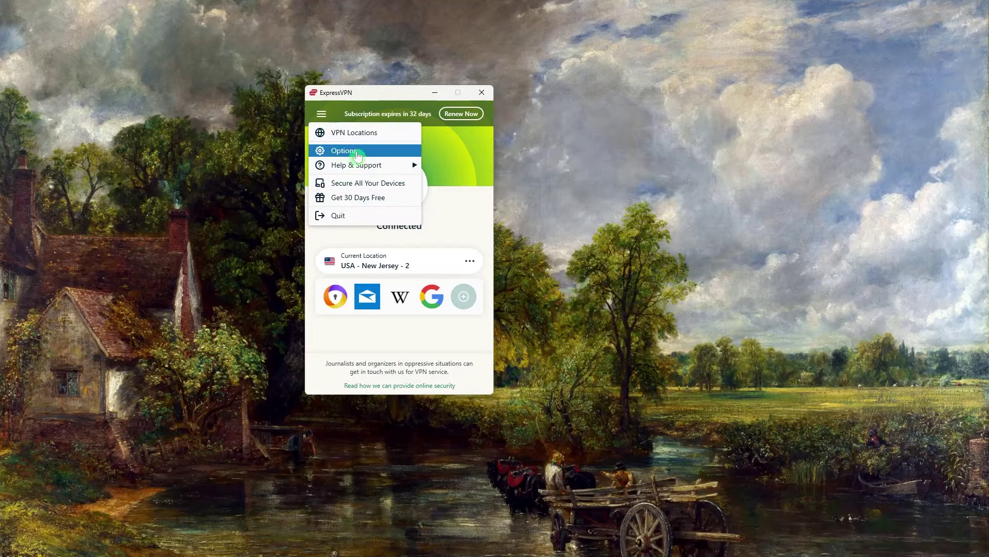
{"action": "left_click", "coordinate": [358, 154]}
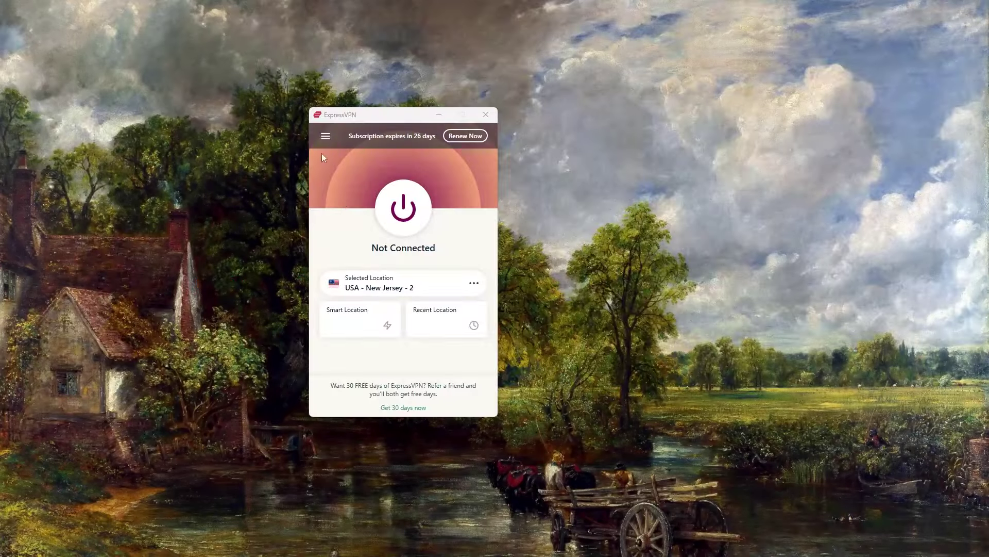
{"action": "left_click", "coordinate": [325, 137]}
{"action": "left_click", "coordinate": [349, 174]}
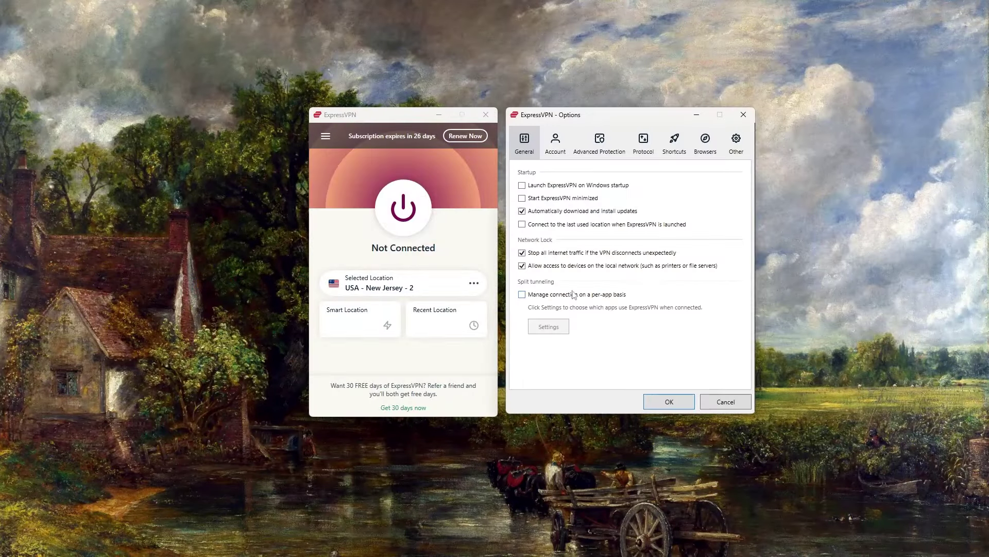
{"action": "left_click", "coordinate": [522, 295]}
{"action": "left_click", "coordinate": [547, 328]}
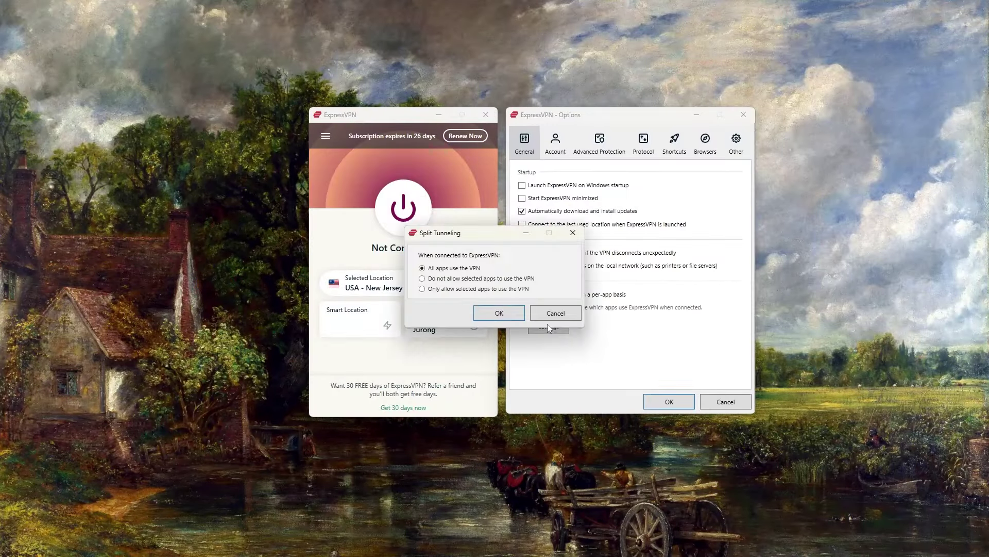
Step: Let only qBittorrent and Internet Explorer use the VPN and save the split tunneling list
{"action": "left_click", "coordinate": [424, 289]}
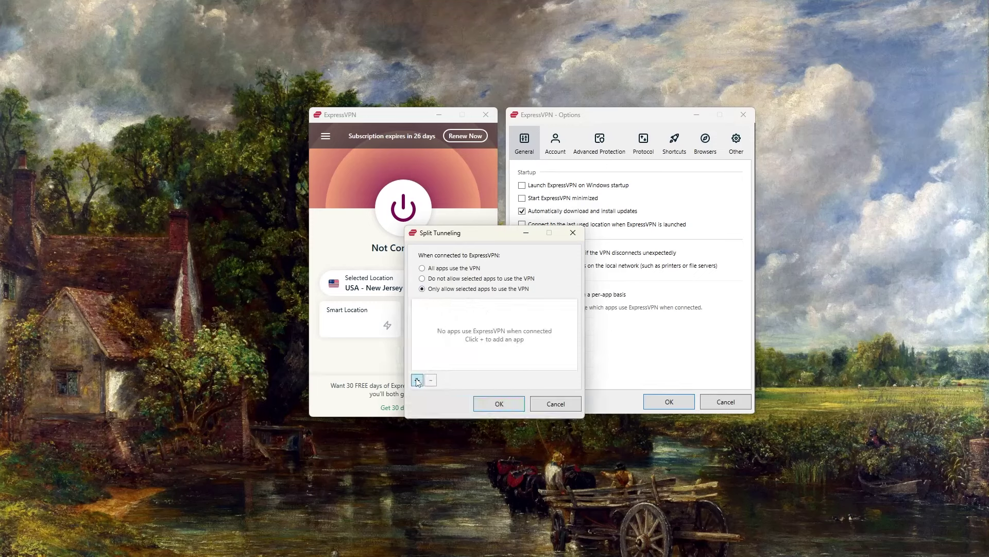
{"action": "left_click", "coordinate": [417, 380]}
{"action": "left_click", "coordinate": [425, 303]}
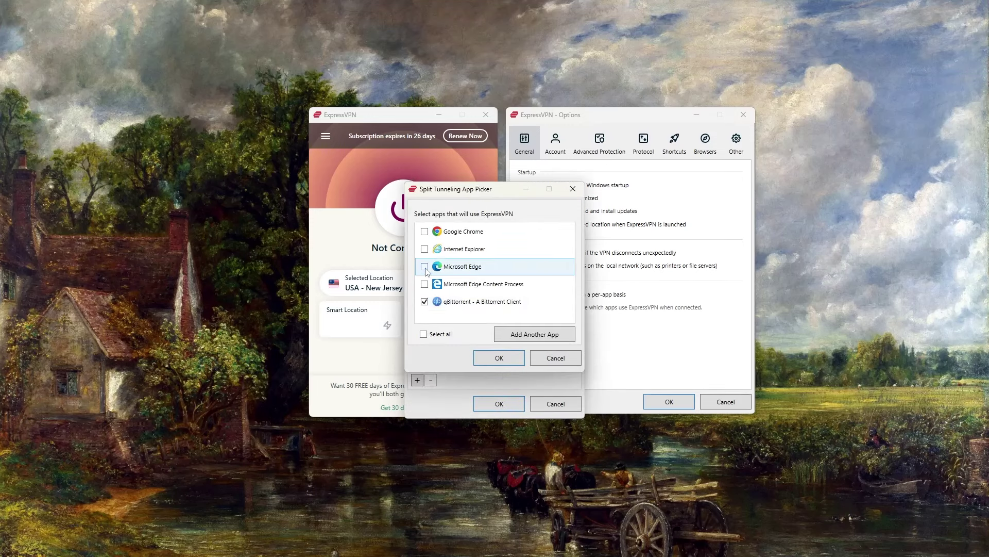
{"action": "left_click", "coordinate": [425, 250]}
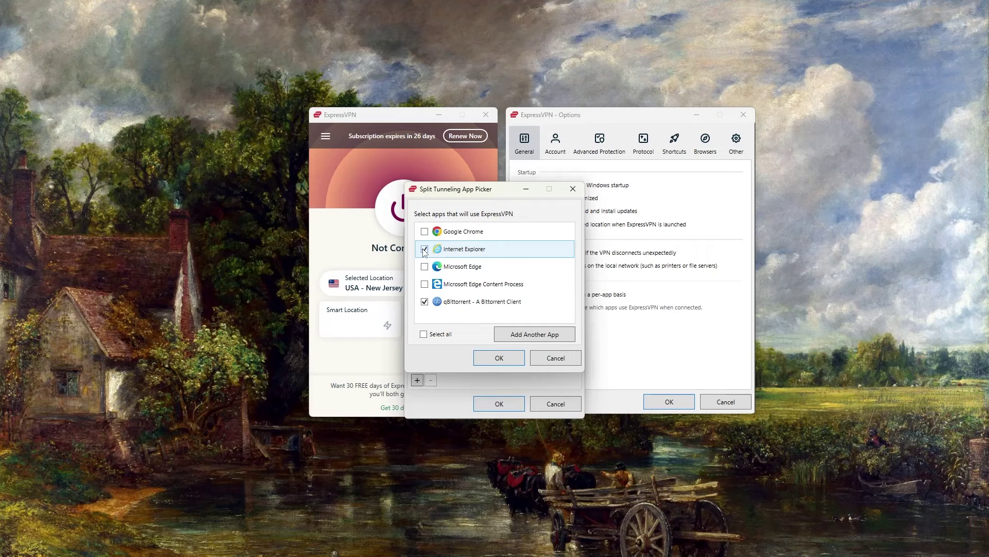
{"action": "left_click", "coordinate": [490, 363]}
{"action": "left_click", "coordinate": [496, 404]}
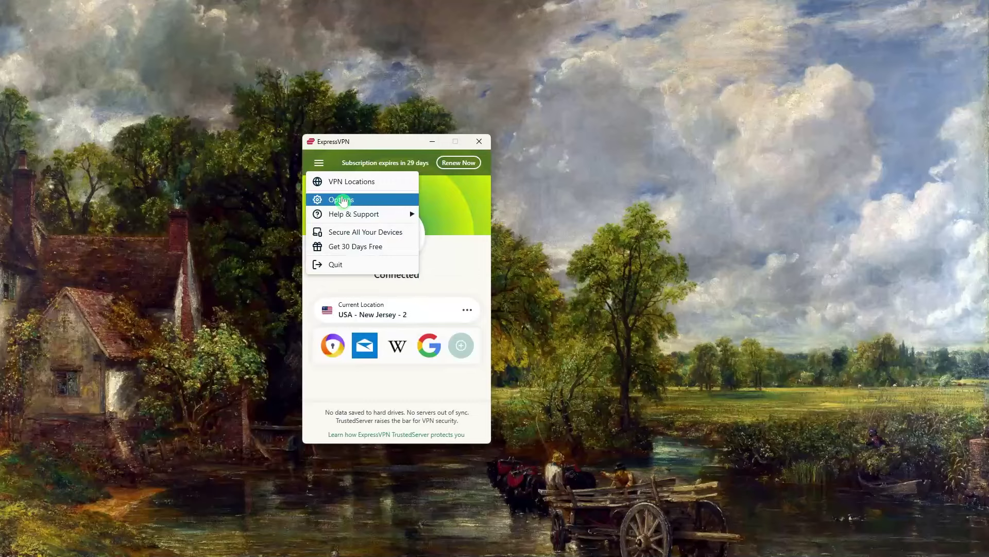
{"action": "left_click", "coordinate": [349, 201]}
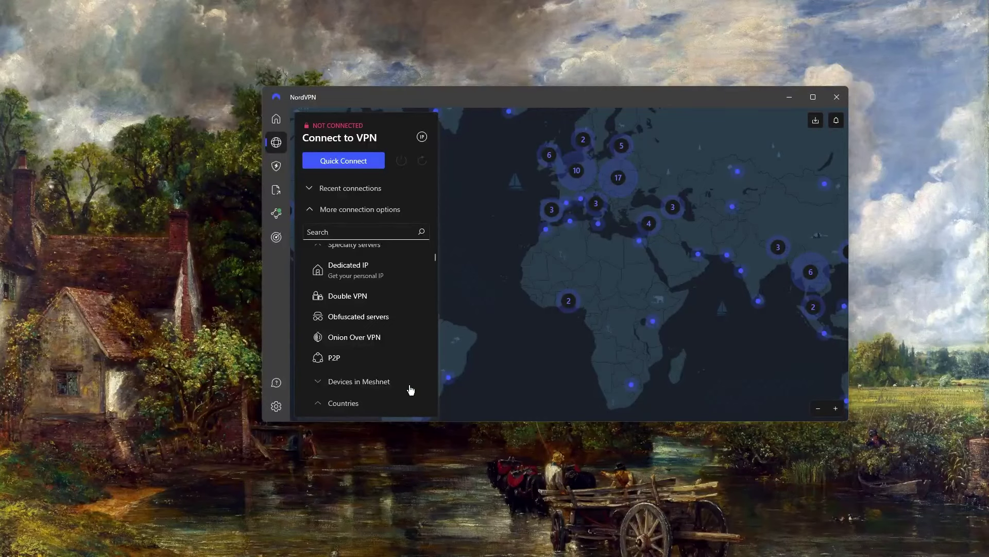
Step: Browse NordVPN's servers, view Threat Protection Pro, and keep NordLynx as the protocol
{"action": "scroll", "coordinate": [409, 388], "scroll_direction": "down", "scroll_amount": 5}
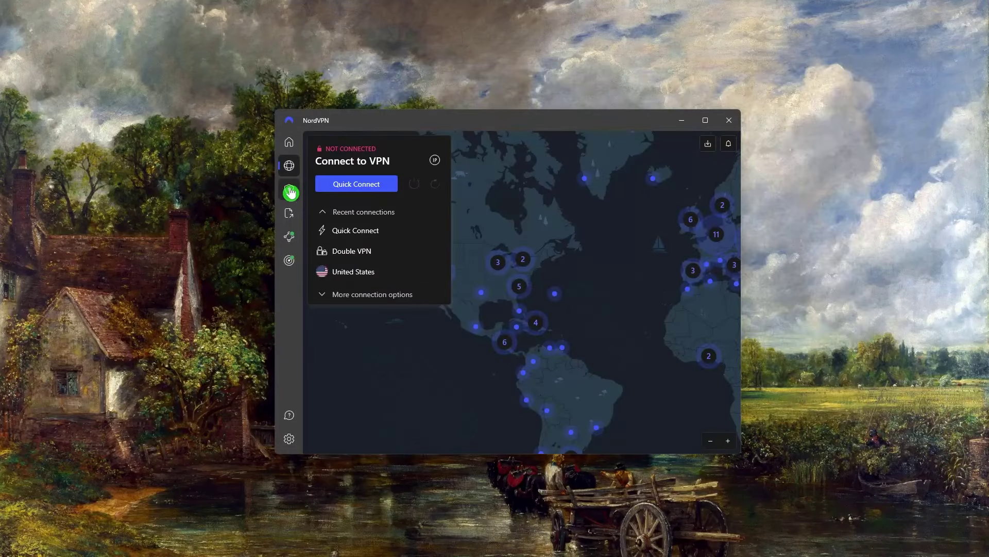
{"action": "left_click", "coordinate": [290, 191]}
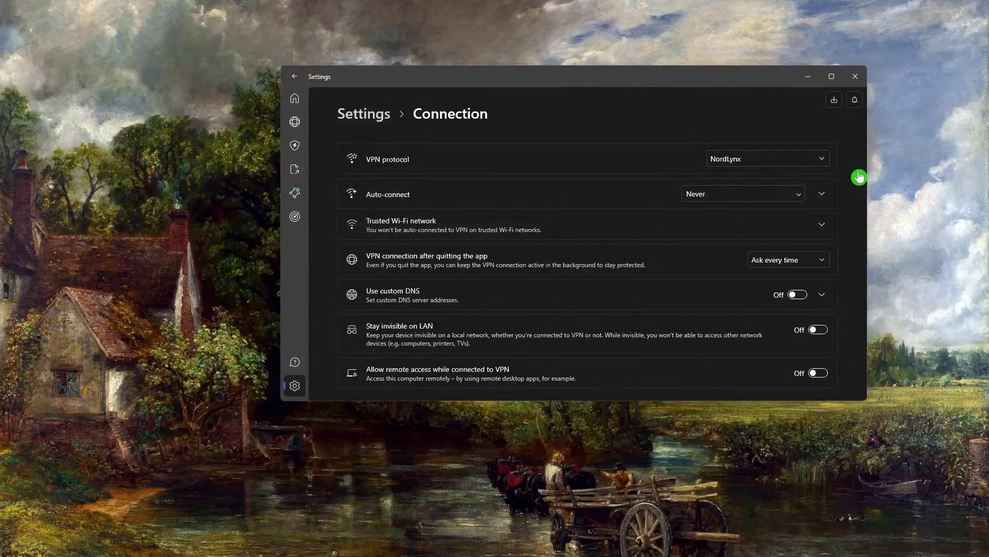
{"action": "left_click", "coordinate": [825, 160]}
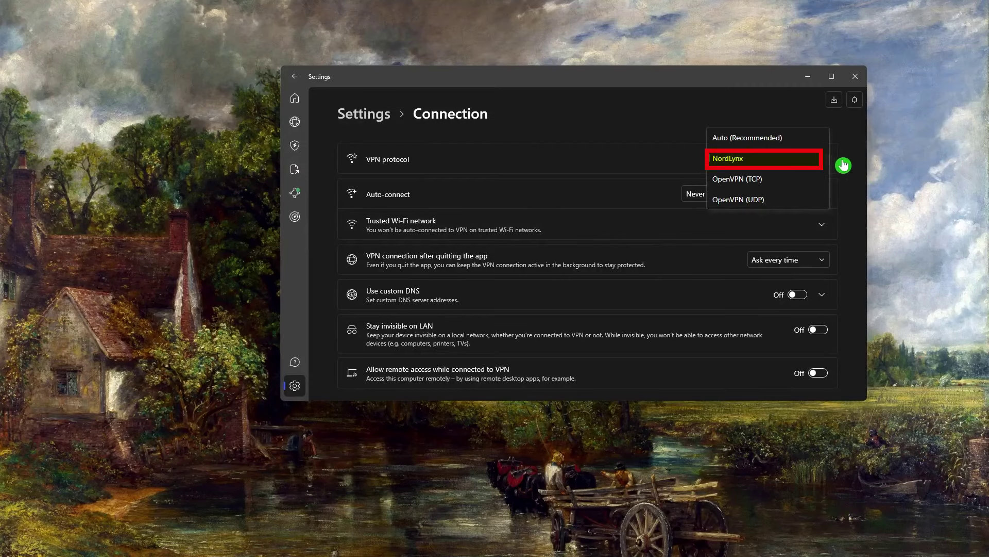
{"action": "left_click", "coordinate": [844, 161]}
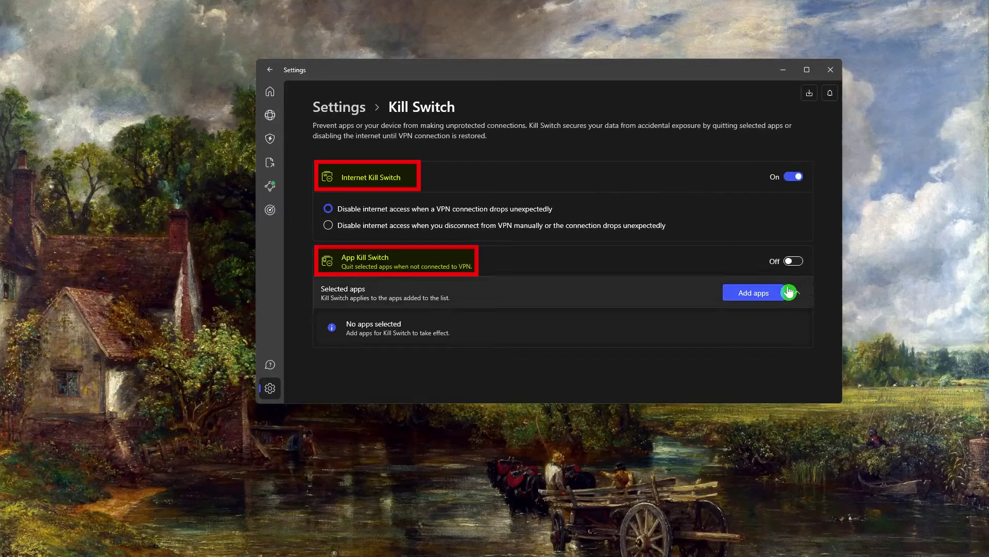
Step: Leave Internet Kill Switch on and App Kill Switch off, then enable custom DNS
{"action": "left_click", "coordinate": [760, 296]}
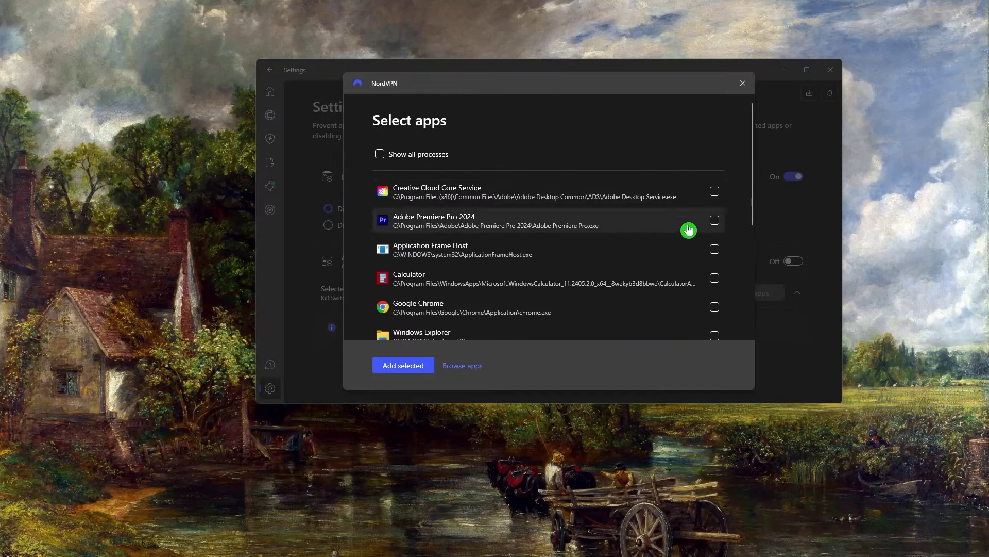
{"action": "left_click", "coordinate": [747, 88]}
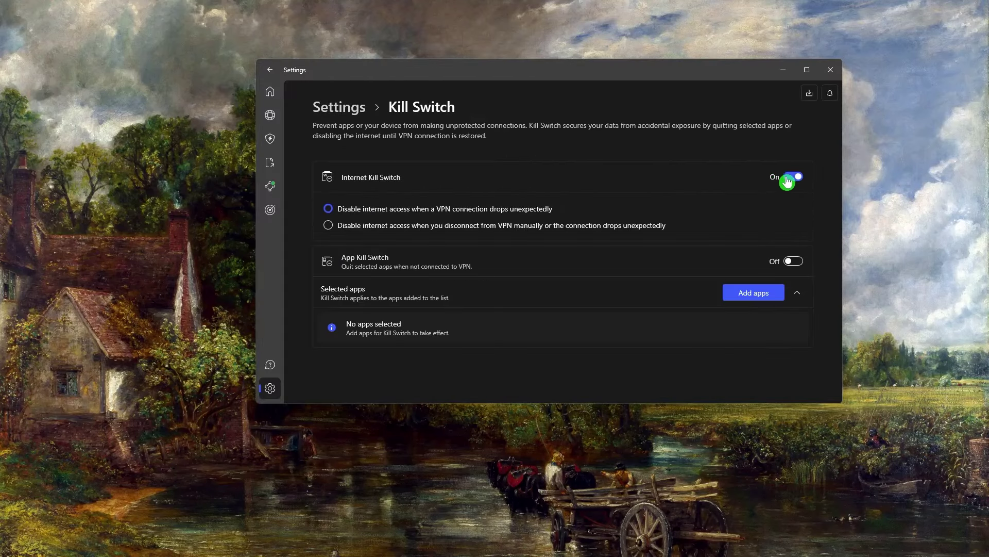
{"action": "left_click", "coordinate": [794, 177]}
{"action": "left_click", "coordinate": [796, 179]}
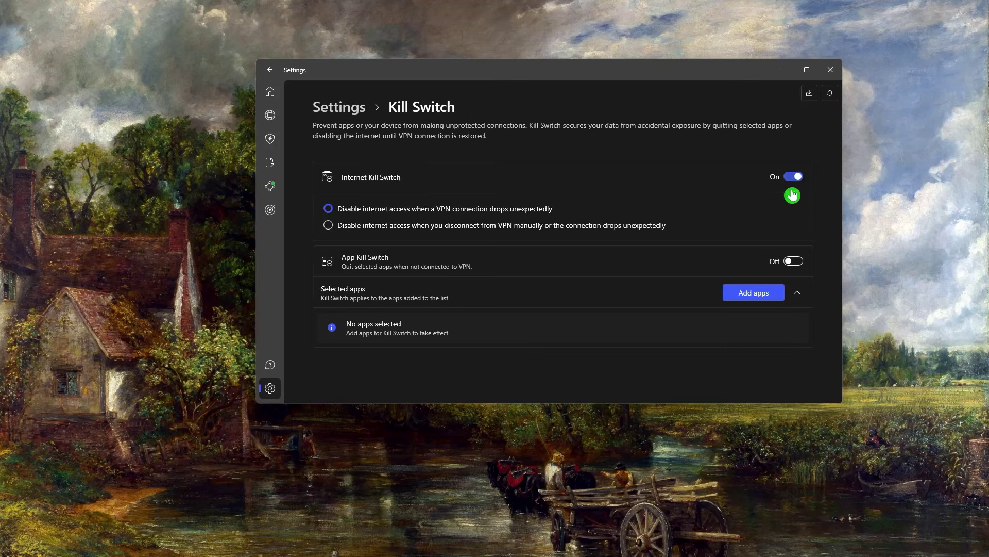
{"action": "left_click", "coordinate": [796, 263]}
{"action": "left_click", "coordinate": [796, 262]}
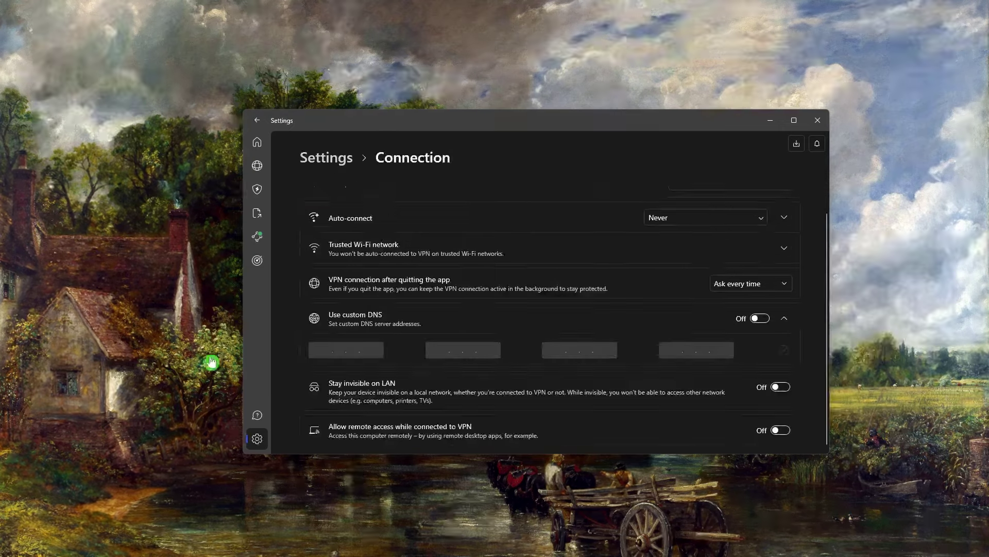
{"action": "left_click", "coordinate": [760, 318]}
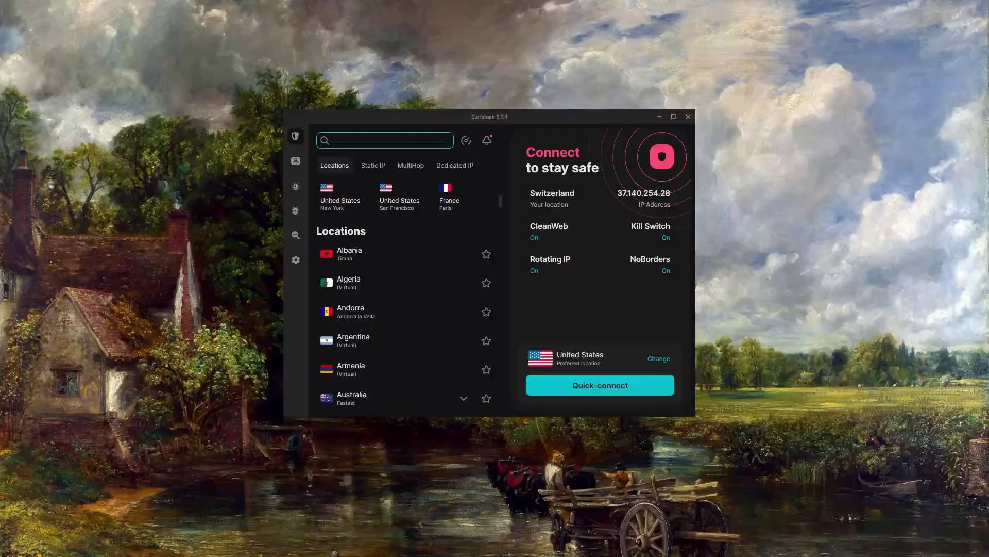
Step: Browse Surfshark's Locations list, then view the MultiHop and Static IP server lists
{"action": "scroll", "coordinate": [419, 311], "scroll_direction": "down", "scroll_amount": 4}
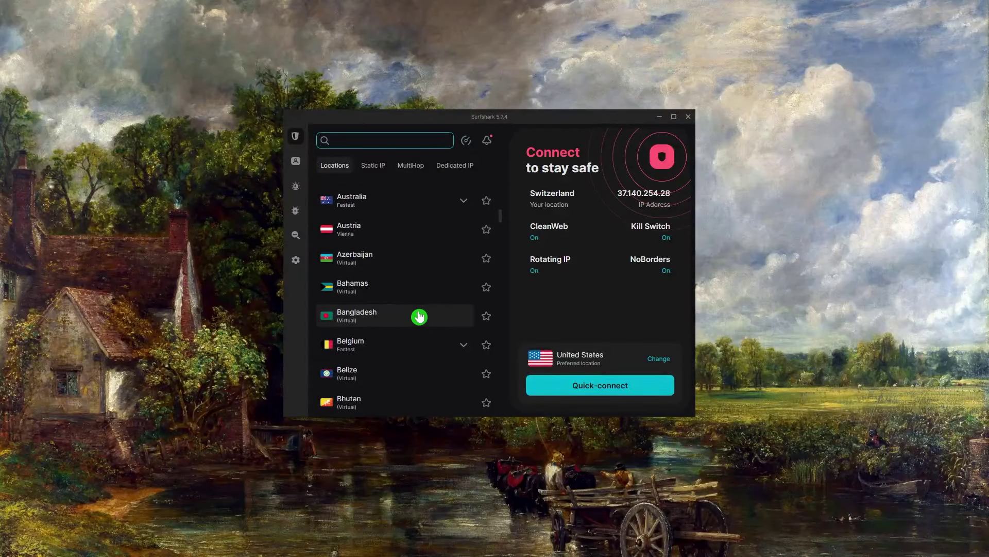
{"action": "scroll", "coordinate": [419, 317], "scroll_direction": "down", "scroll_amount": 5}
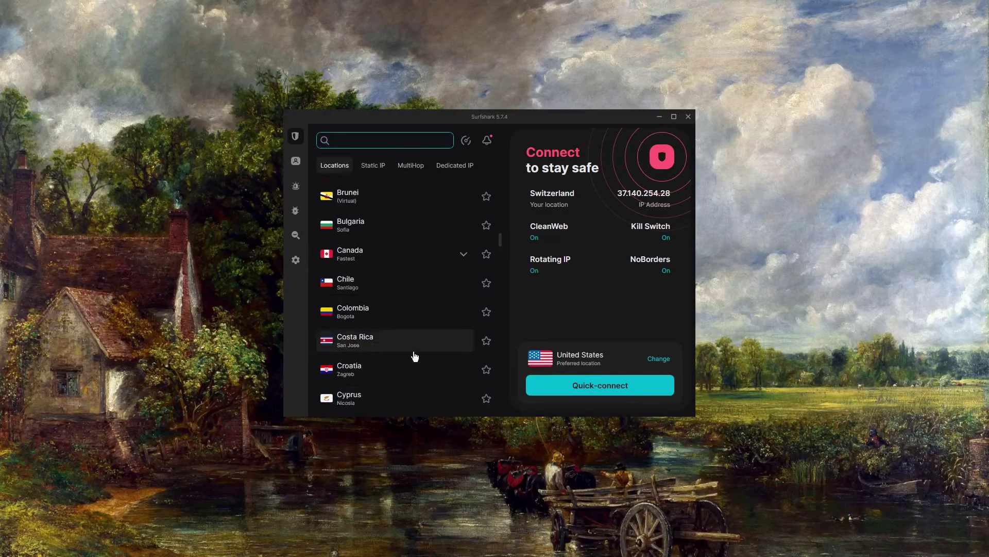
{"action": "scroll", "coordinate": [416, 356], "scroll_direction": "down", "scroll_amount": 4}
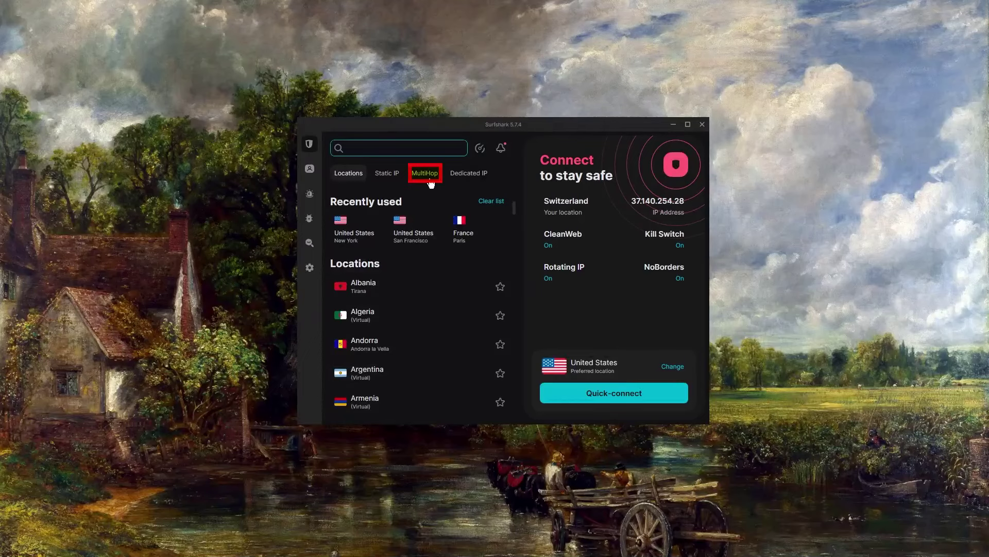
{"action": "left_click", "coordinate": [430, 175]}
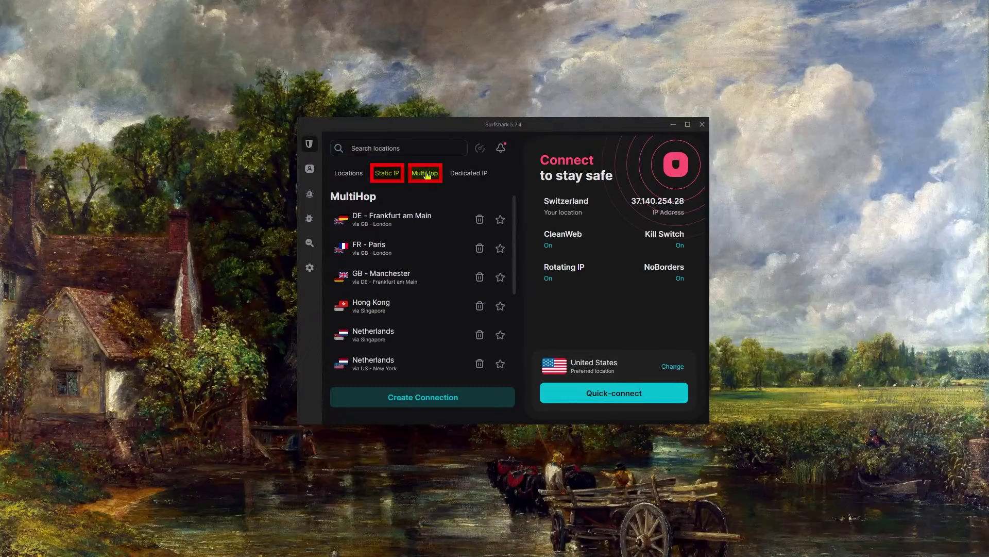
{"action": "left_click", "coordinate": [390, 175]}
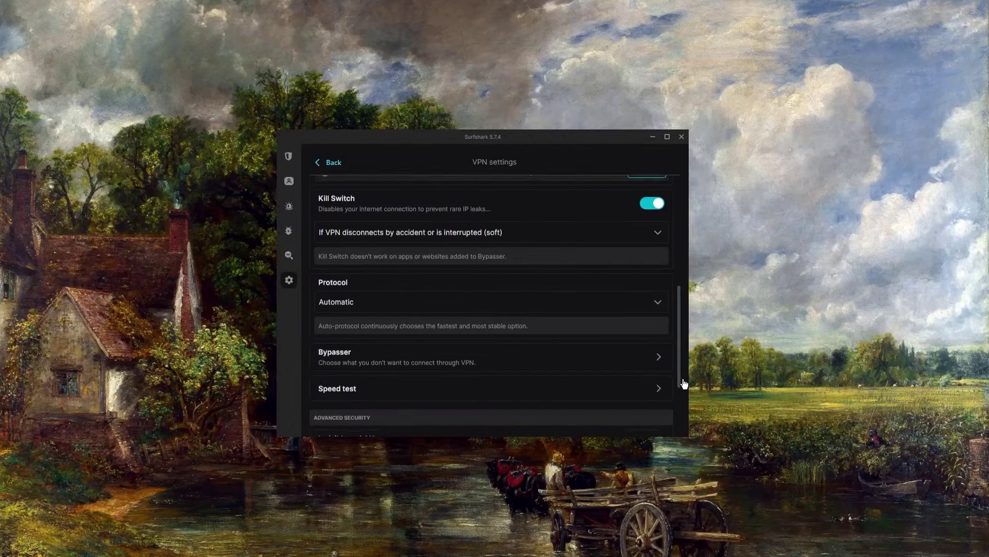
Step: Let selected apps bypass the VPN in Bypasser and switch the protocol to WireGuard
{"action": "scroll", "coordinate": [683, 384], "scroll_direction": "down", "scroll_amount": 1}
{"action": "left_click", "coordinate": [662, 358]}
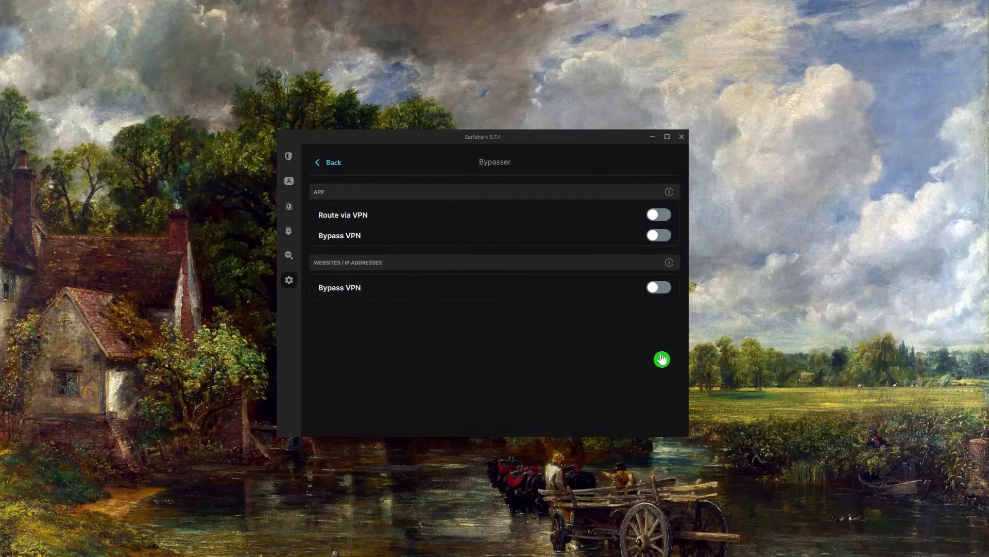
{"action": "left_click", "coordinate": [658, 236]}
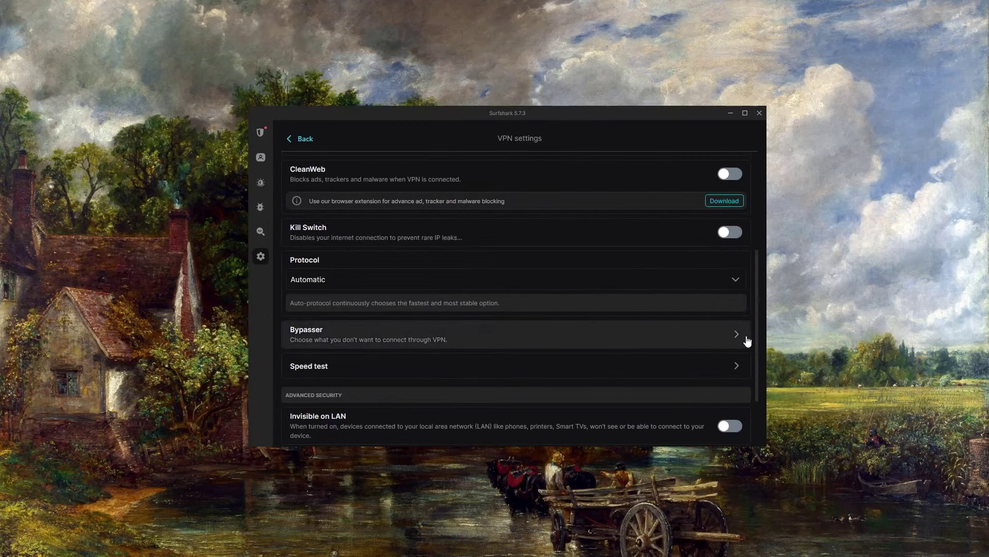
{"action": "left_click", "coordinate": [738, 281]}
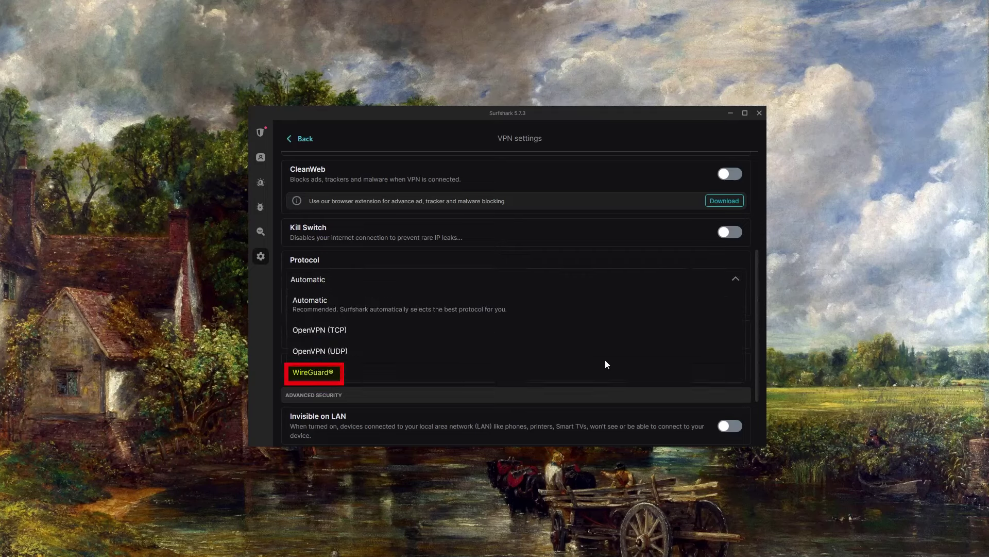
{"action": "left_click", "coordinate": [712, 371]}
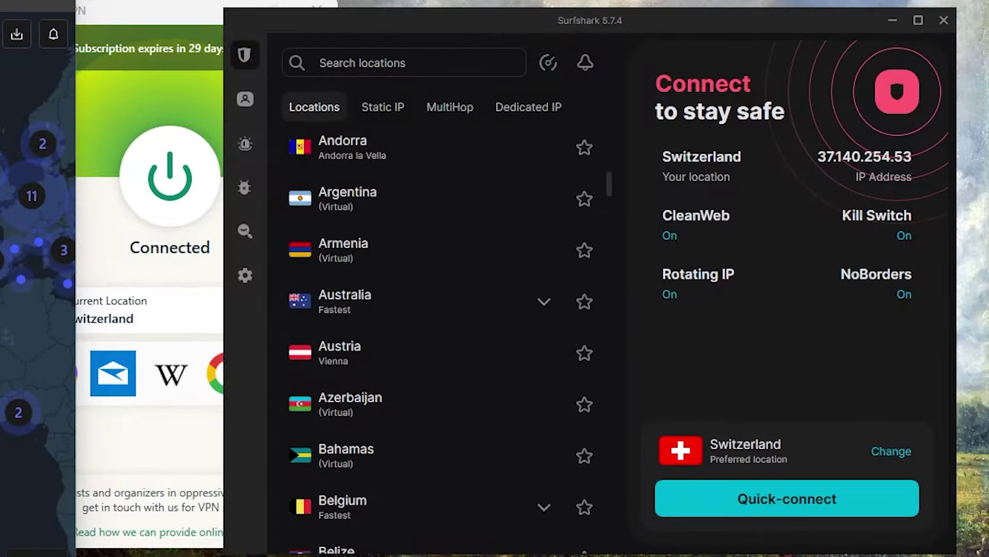
Step: Bring ExpressVPN, NordVPN and then Surfshark to the front in turn
{"action": "left_click", "coordinate": [775, 69]}
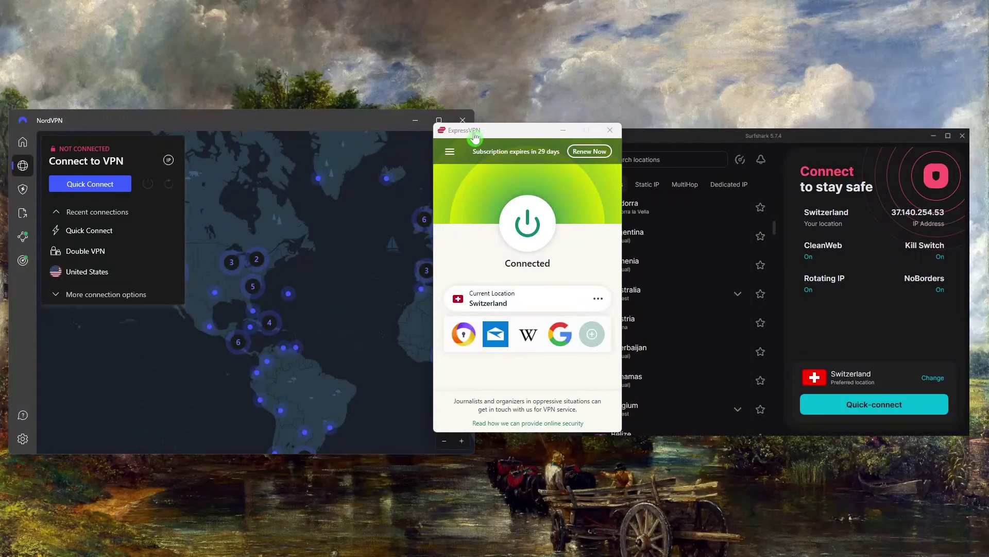
{"action": "left_click", "coordinate": [338, 124]}
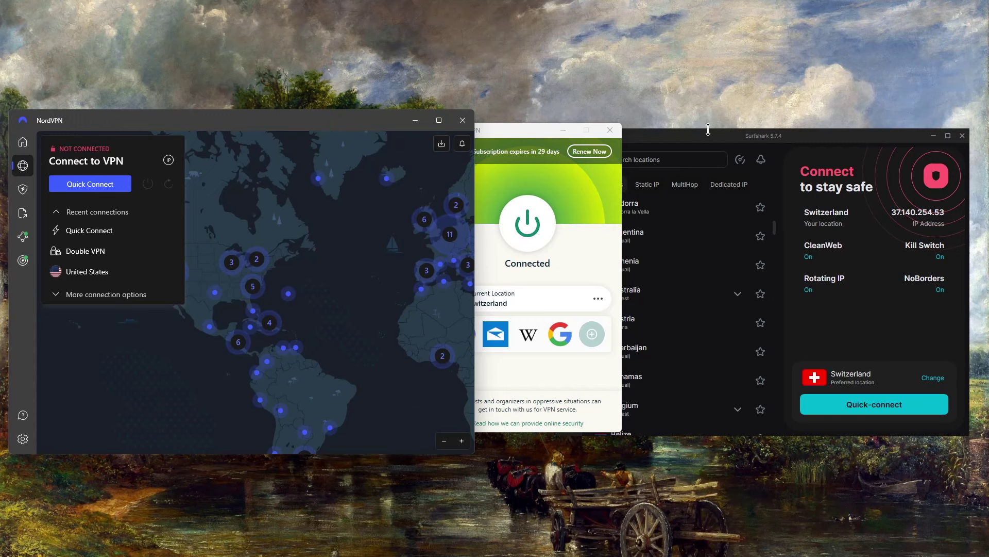
{"action": "left_click", "coordinate": [773, 138]}
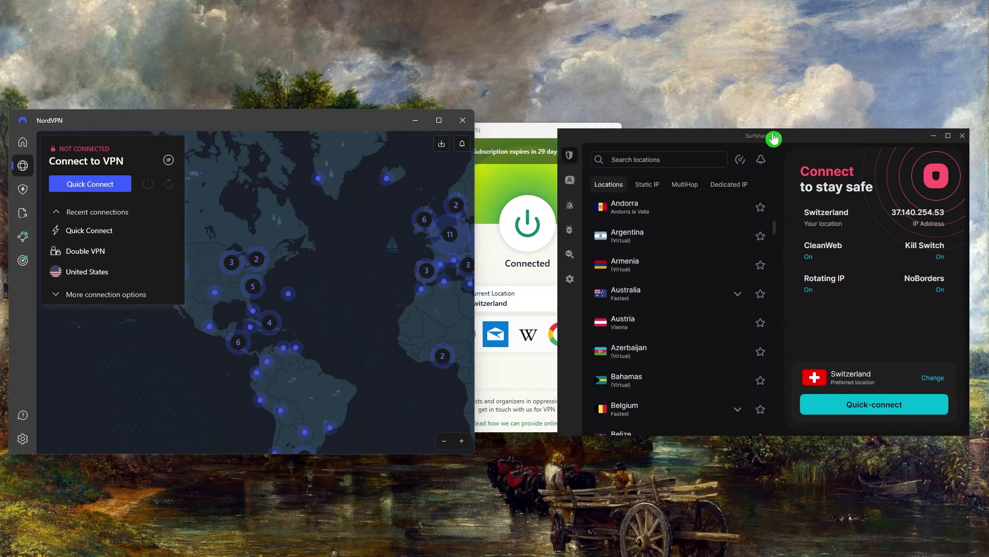